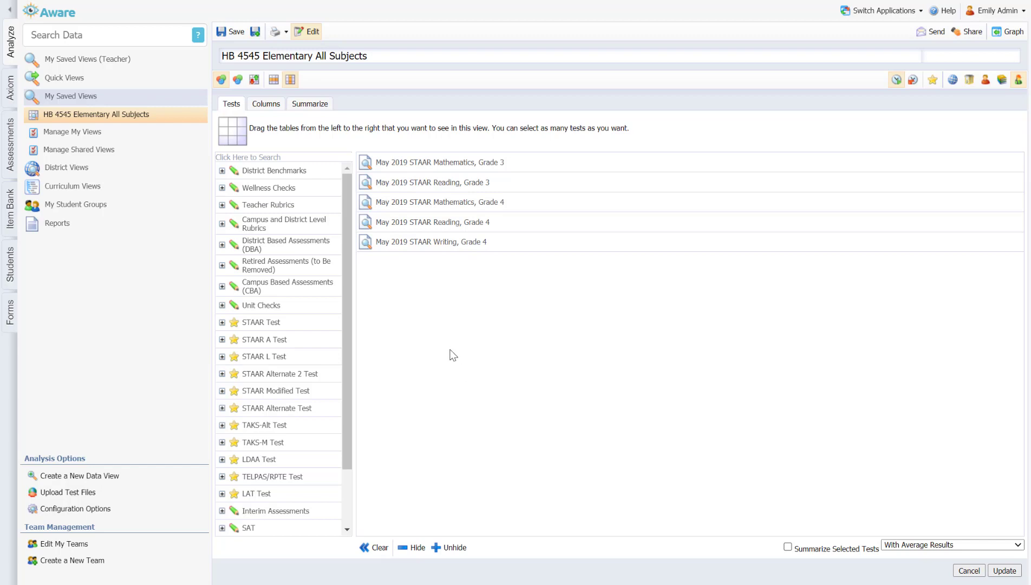
# Expand STAAR Test > 2019 > Third Grade and try dragging the Spanish Reading Grade 3 test into the view.
pyautogui.click(279, 322)
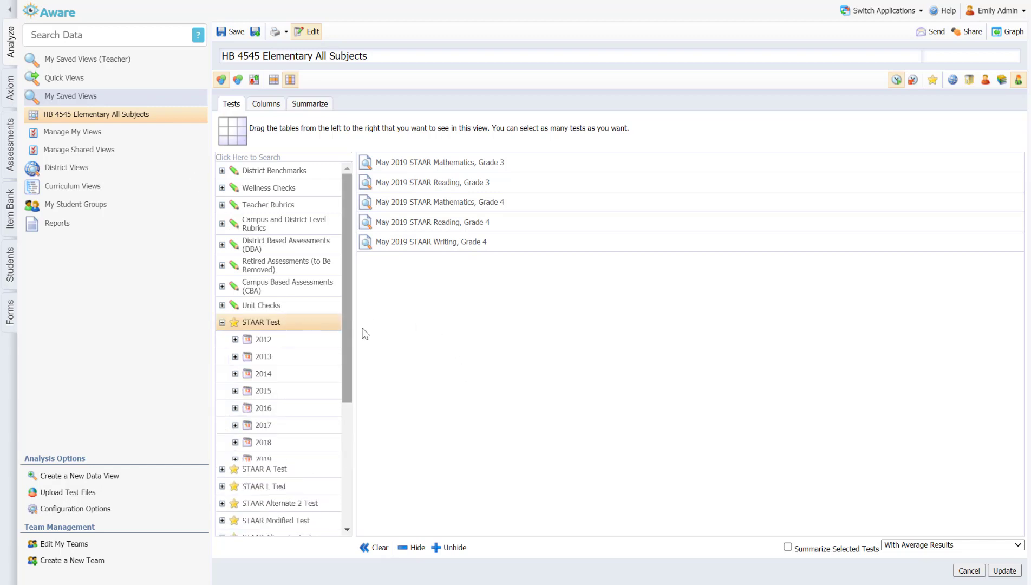
pyautogui.scroll(-1, 341, 393)
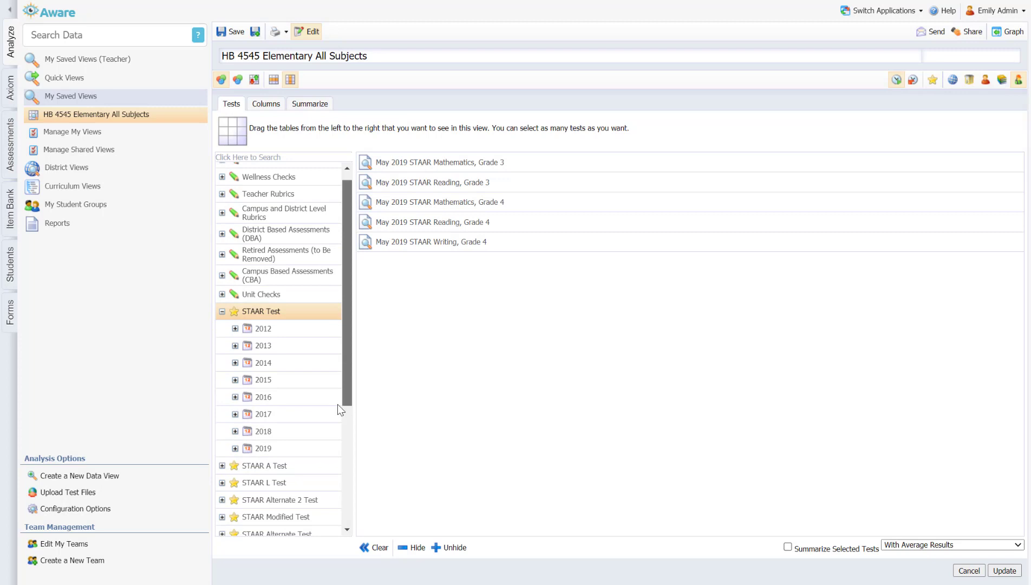
pyautogui.scroll(-3, 325, 407)
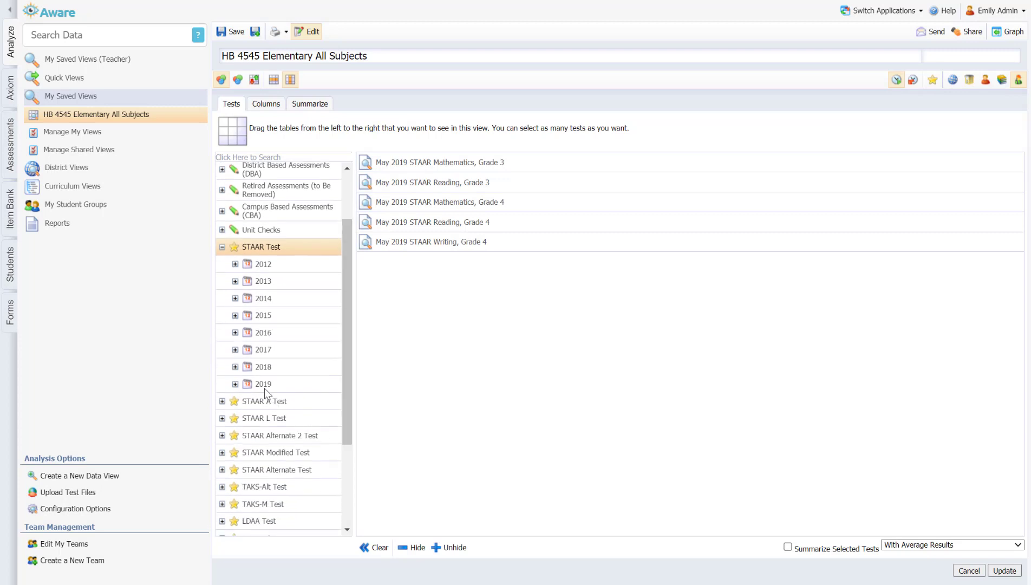
pyautogui.click(265, 389)
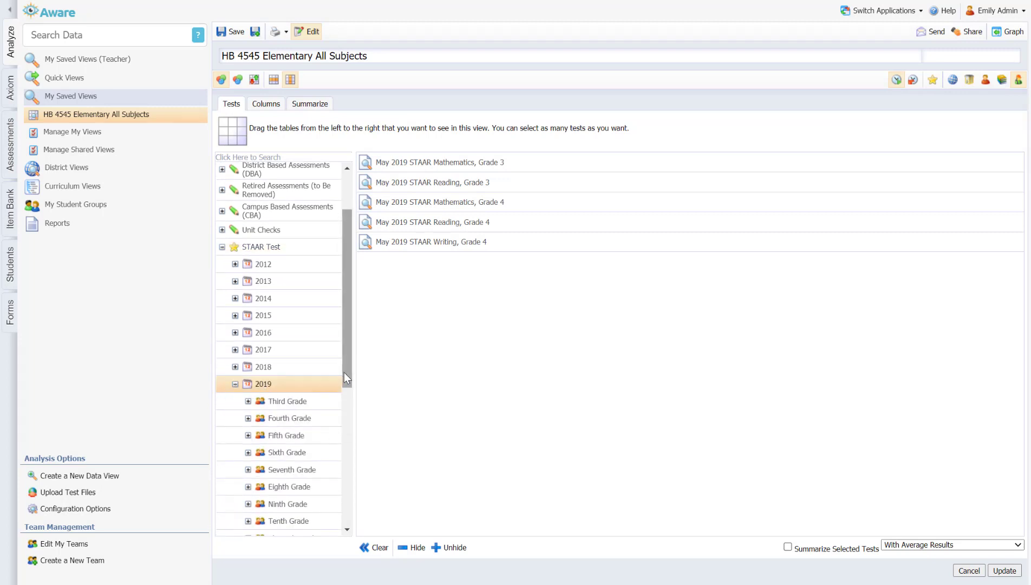
pyautogui.moveTo(344, 373); pyautogui.dragTo(345, 404)
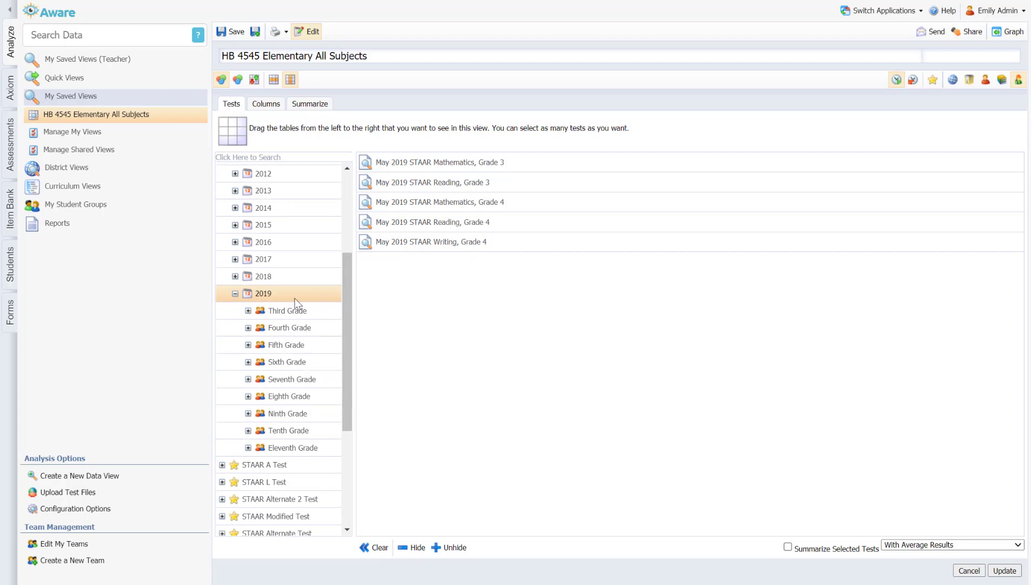
pyautogui.click(297, 313)
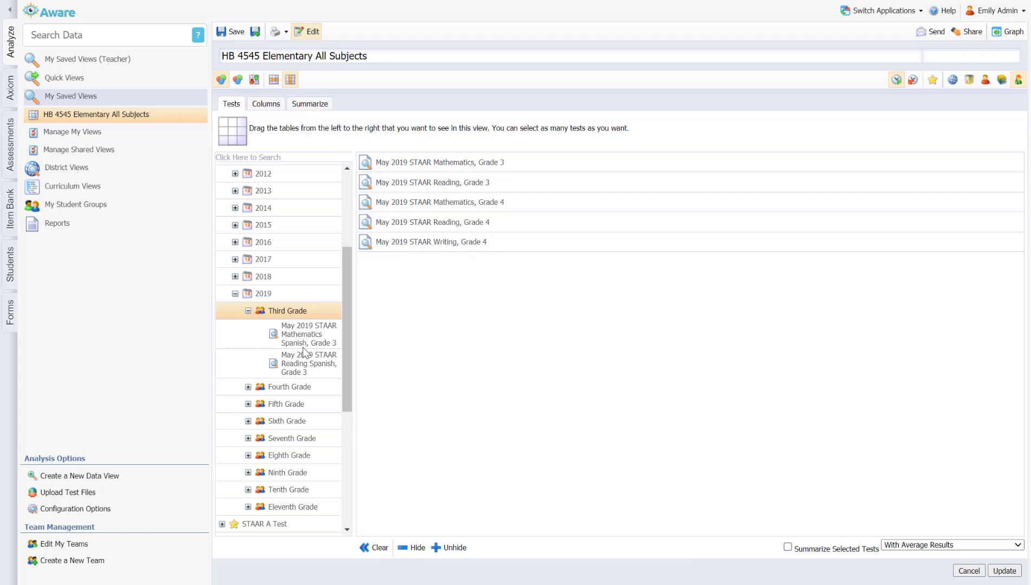
pyautogui.moveTo(296, 368)
pyautogui.mouseDown()
pyautogui.moveTo(396, 329)
pyautogui.moveTo(417, 295)
pyautogui.moveTo(297, 374)
pyautogui.mouseUp()
# Check the Approaches Concept = 0 filter, add an empty filter and delete it, then go to Summarize.
pyautogui.click(266, 104)
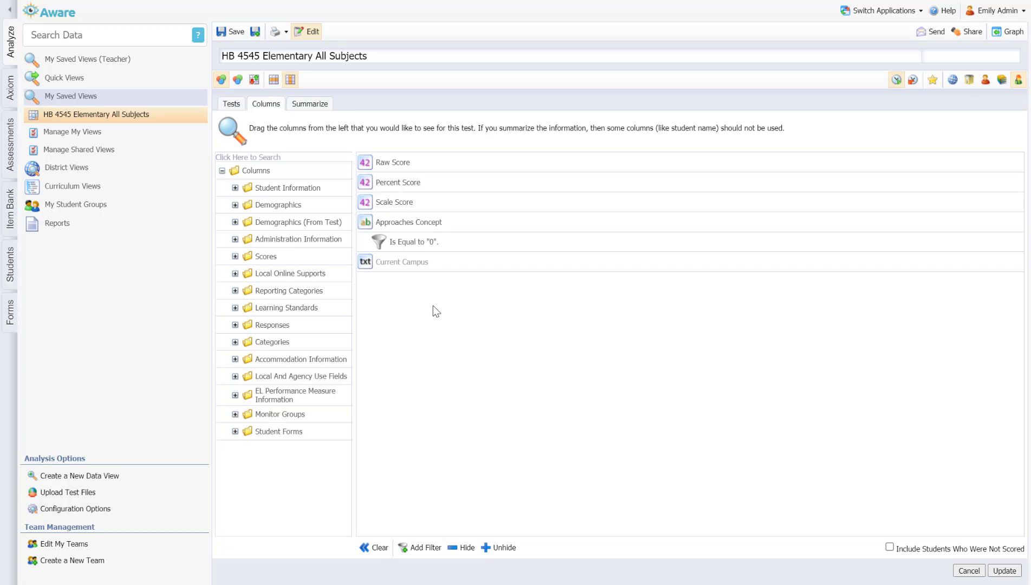
pyautogui.click(422, 225)
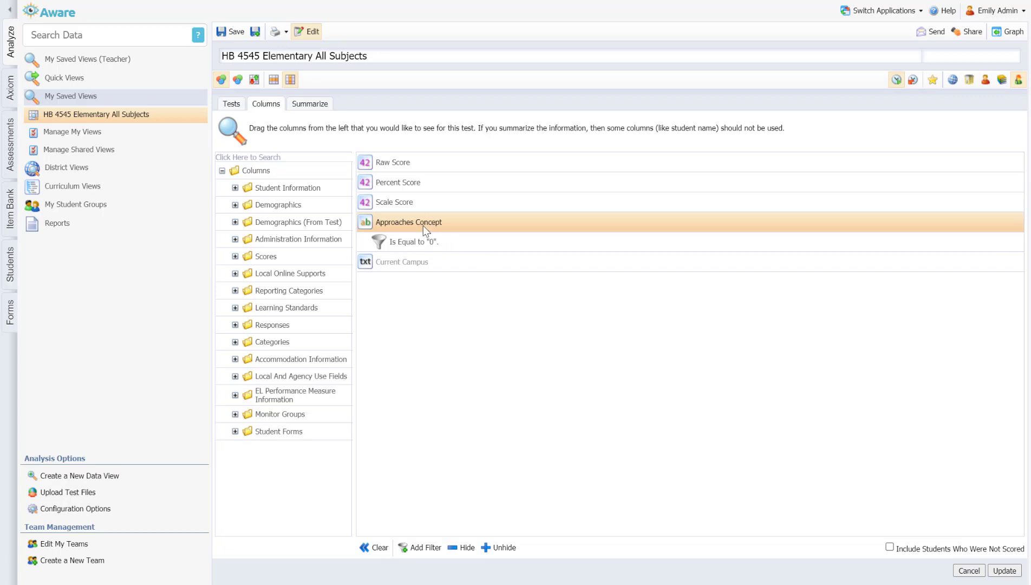
pyautogui.click(422, 547)
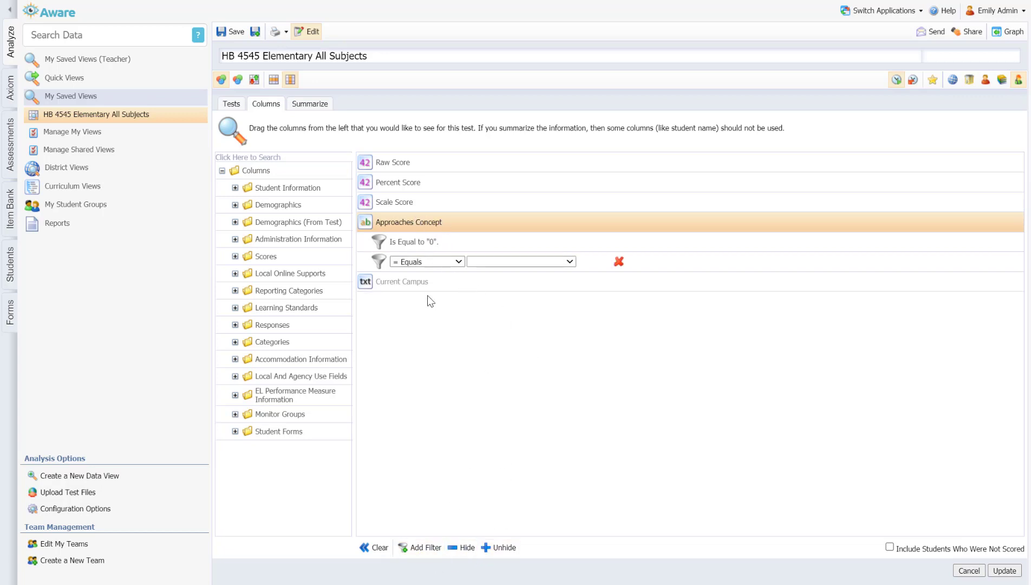
pyautogui.click(495, 262)
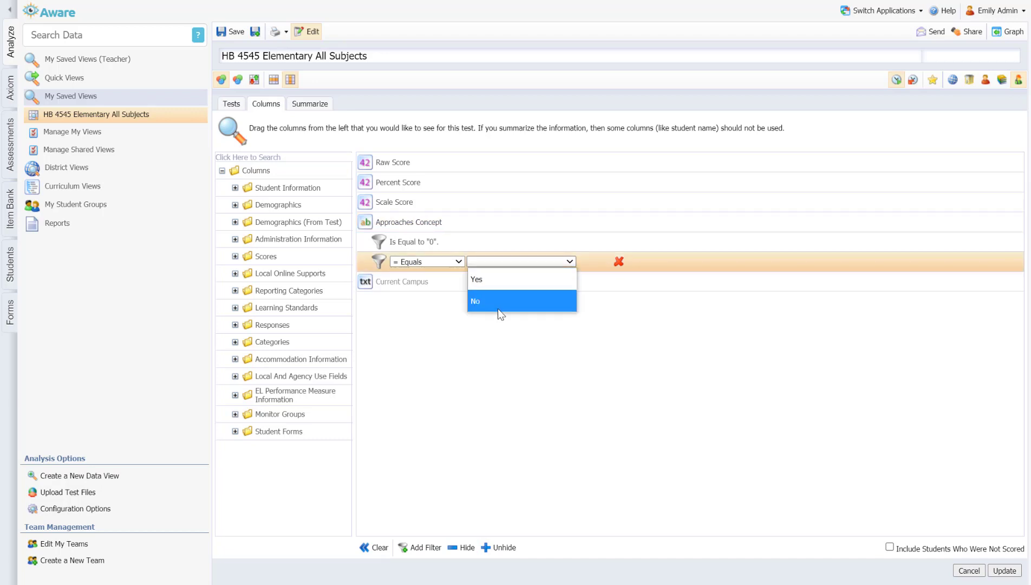
pyautogui.click(617, 262)
pyautogui.click(584, 41)
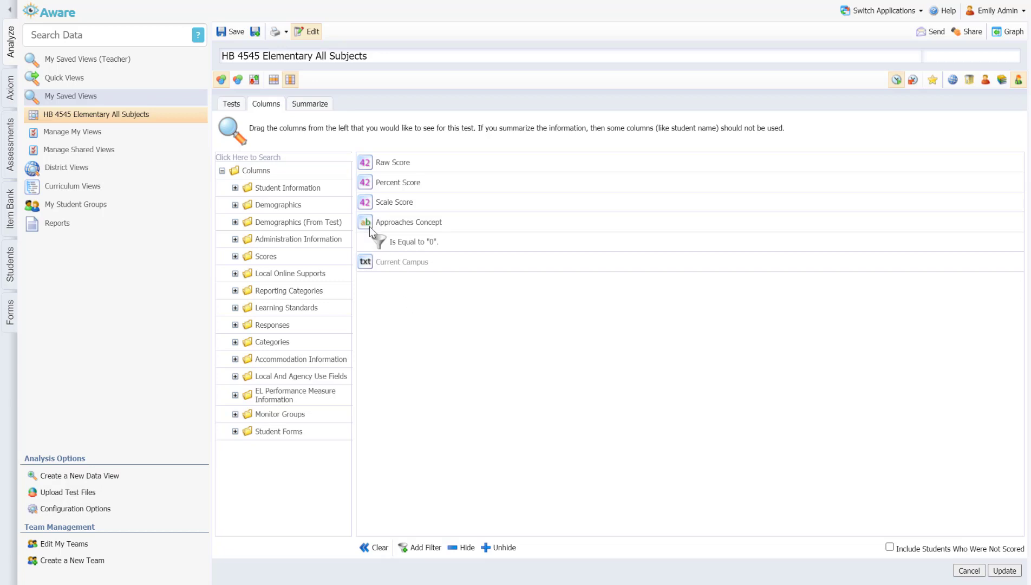
pyautogui.click(322, 104)
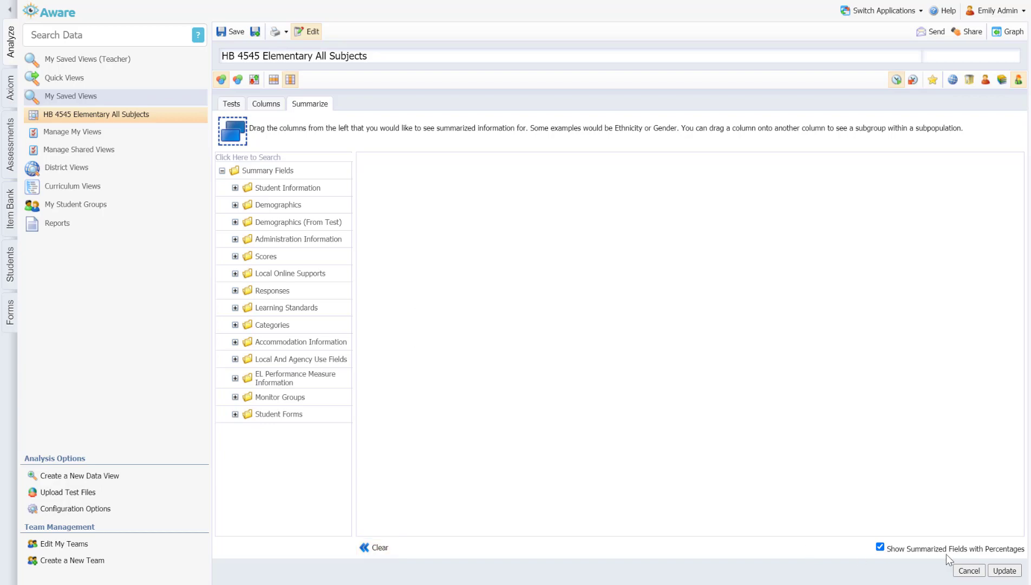
# Update the HB 4545 Elementary All Subjects view to list May 2019 STAAR scores.
pyautogui.click(1005, 571)
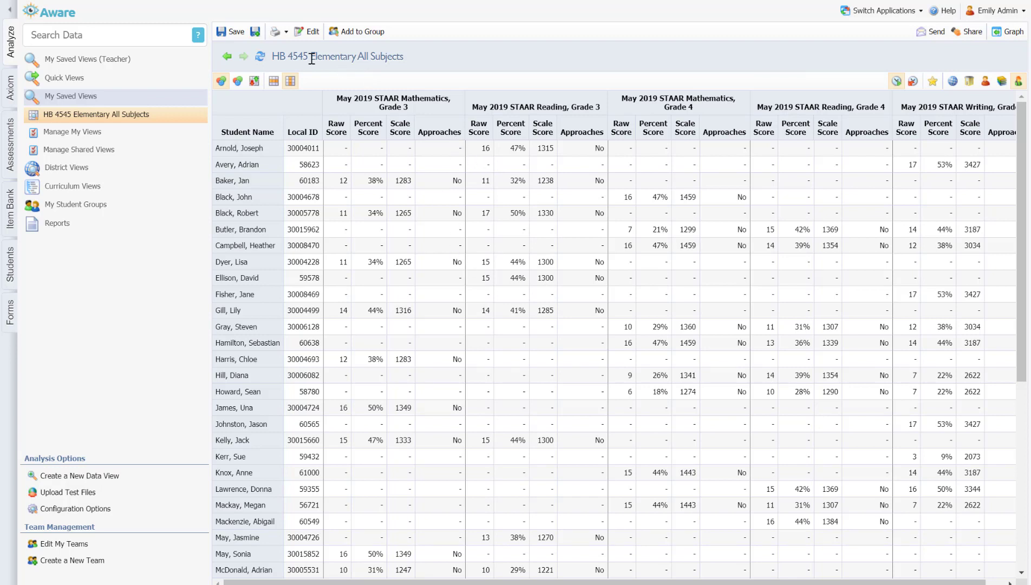
# Open the results' export options and close them without exporting.
pyautogui.click(276, 36)
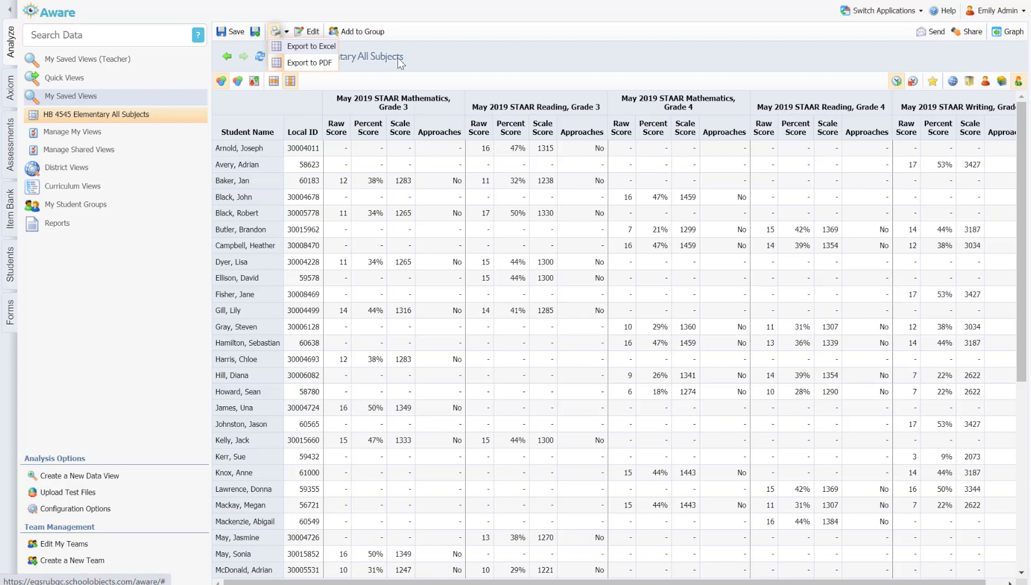
pyautogui.click(443, 65)
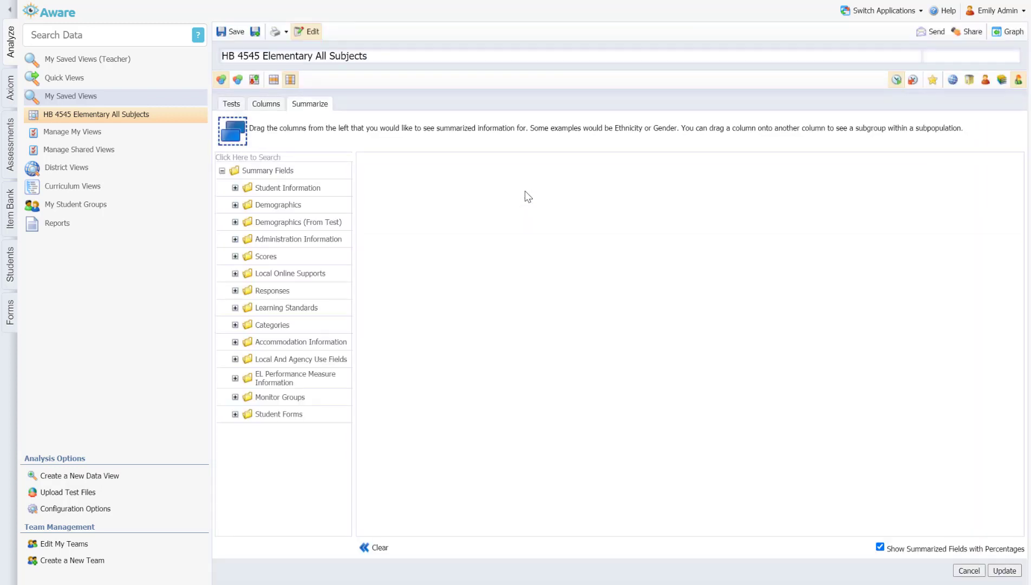
# Remove the Approaches Concept, Scale Score, Percent Score and Raw Score columns from the view.
pyautogui.click(270, 105)
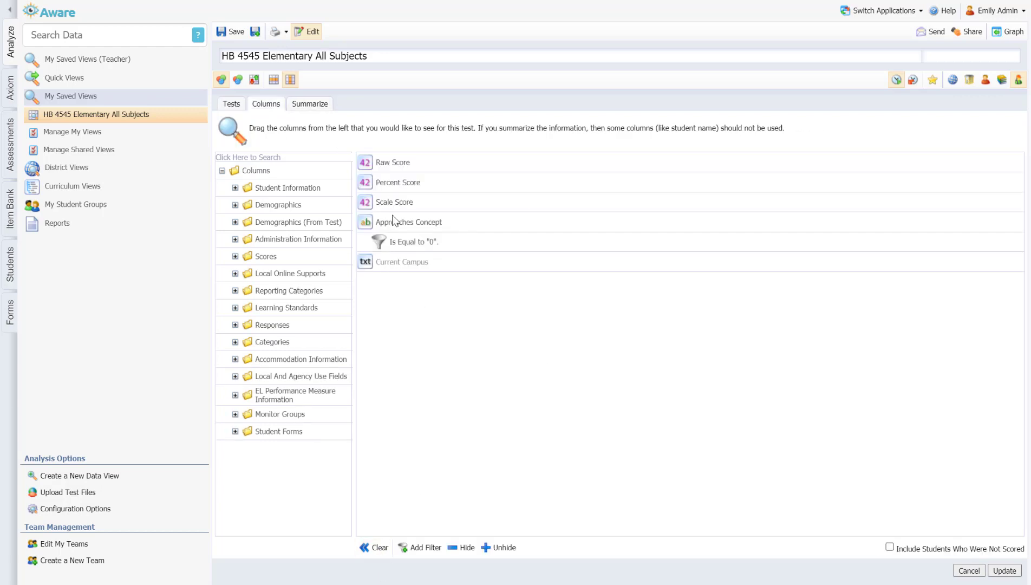
pyautogui.moveTo(392, 225); pyautogui.dragTo(236, 249)
pyautogui.moveTo(382, 202); pyautogui.dragTo(276, 222)
pyautogui.moveTo(391, 183); pyautogui.dragTo(296, 219)
pyautogui.moveTo(381, 163); pyautogui.dragTo(314, 205)
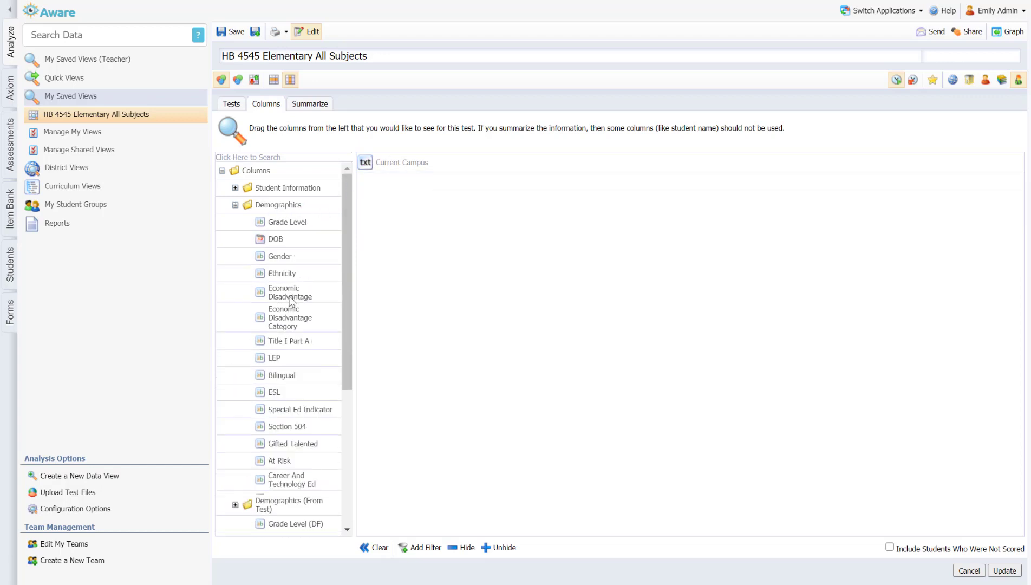
# Add the Score Code field from Administration Information to the columns, beneath Current Campus.
pyautogui.click(235, 205)
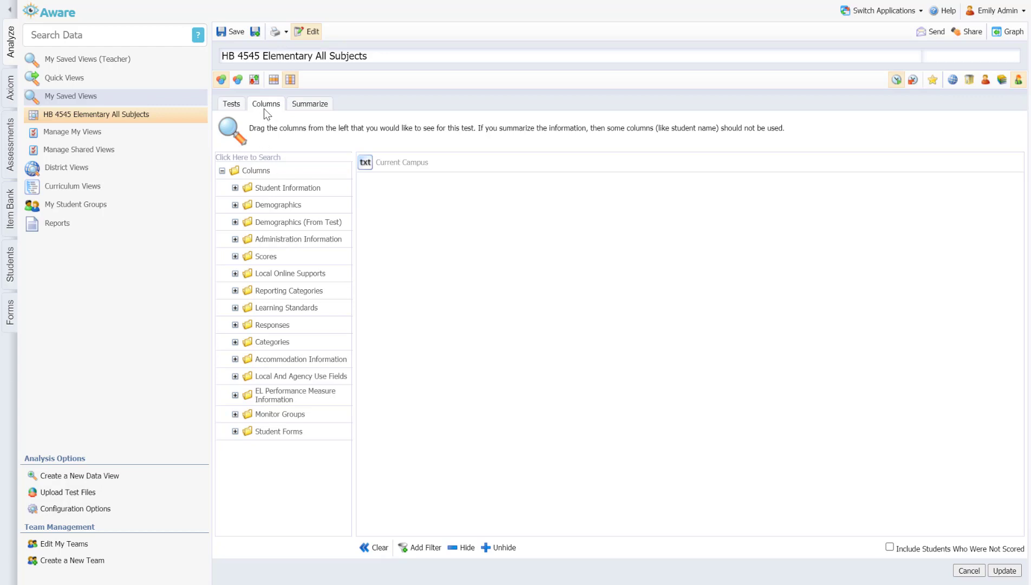
pyautogui.click(287, 238)
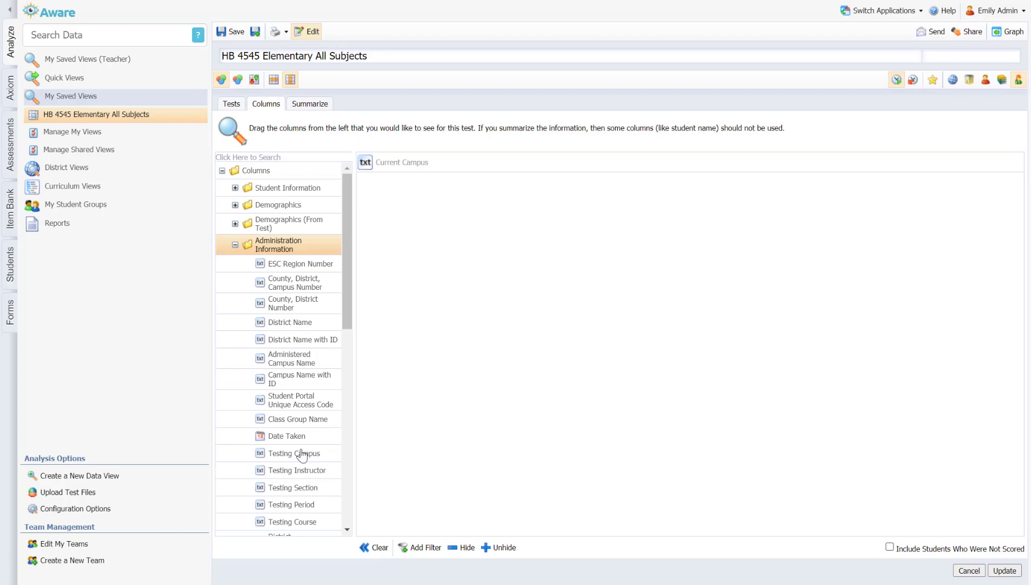
pyautogui.scroll(-3, 295, 455)
pyautogui.scroll(-5, 293, 457)
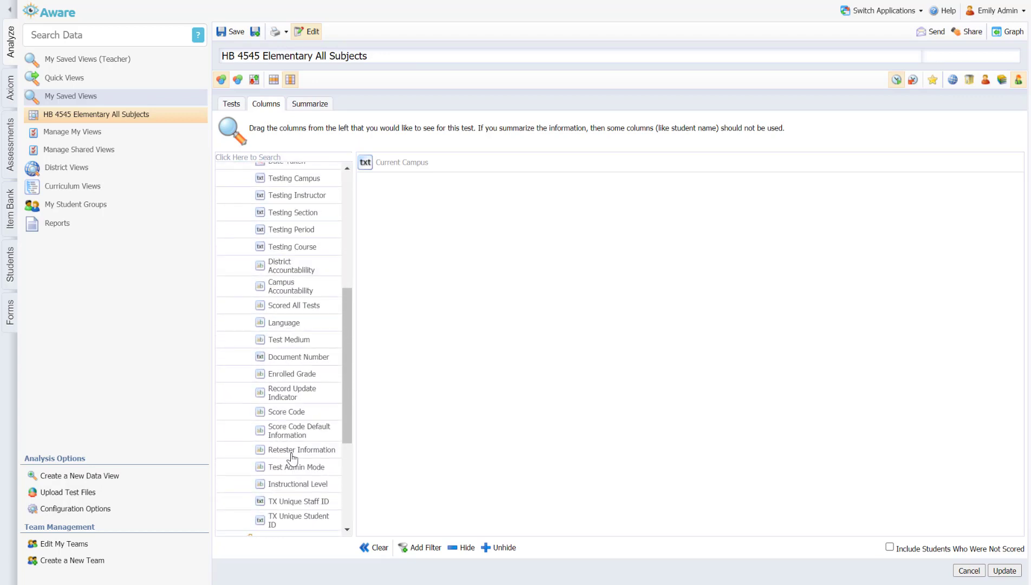
pyautogui.click(274, 346)
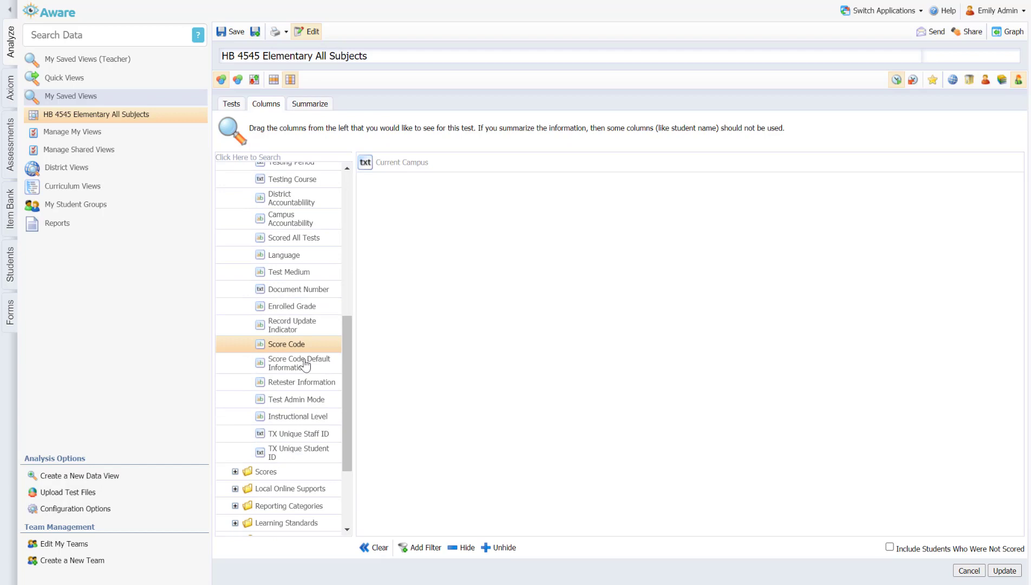
pyautogui.moveTo(304, 351); pyautogui.dragTo(395, 233)
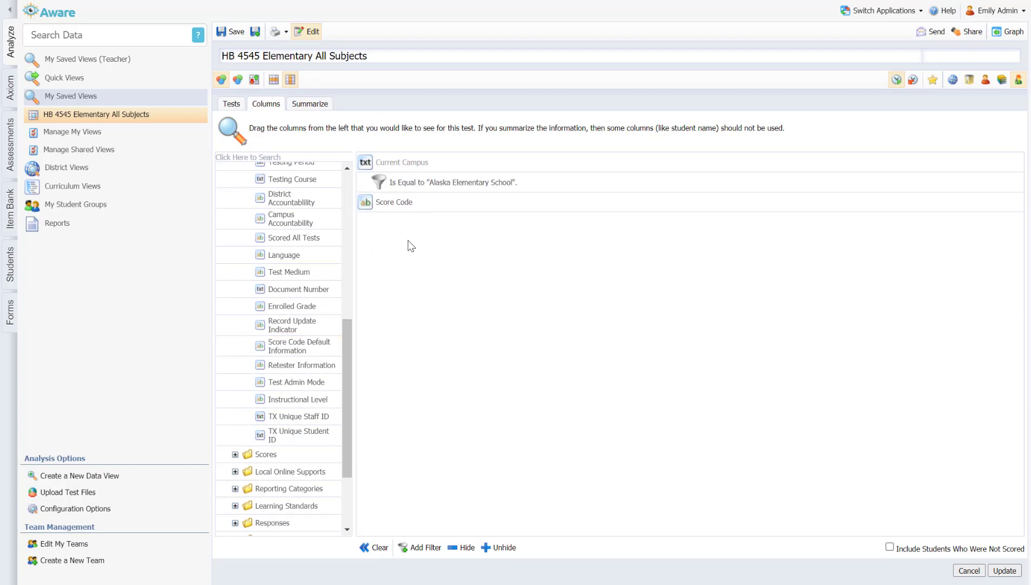
# Add a Score Code filter equal to Absent (A).
pyautogui.click(399, 205)
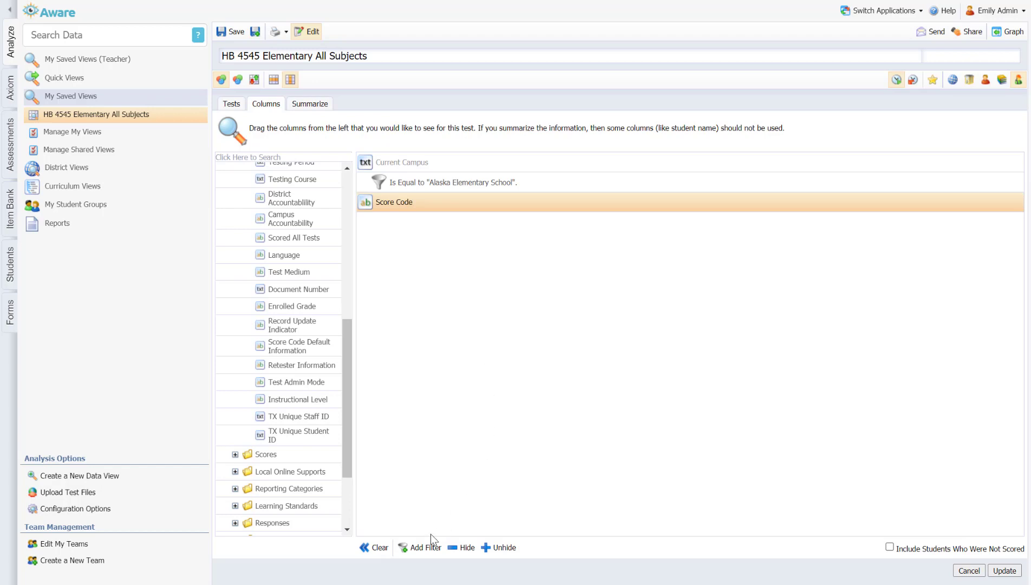
pyautogui.click(422, 547)
pyautogui.click(529, 223)
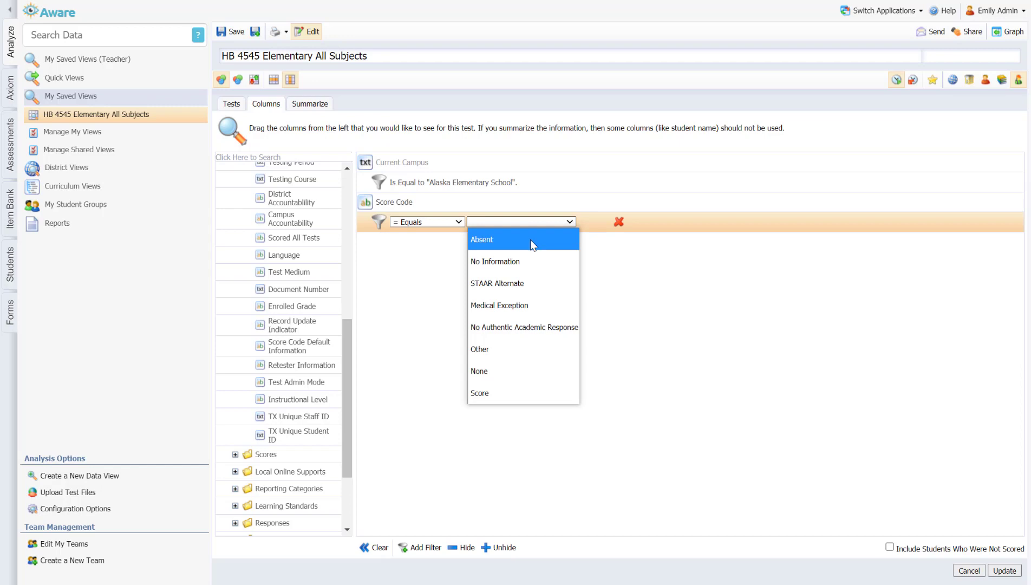
pyautogui.click(486, 250)
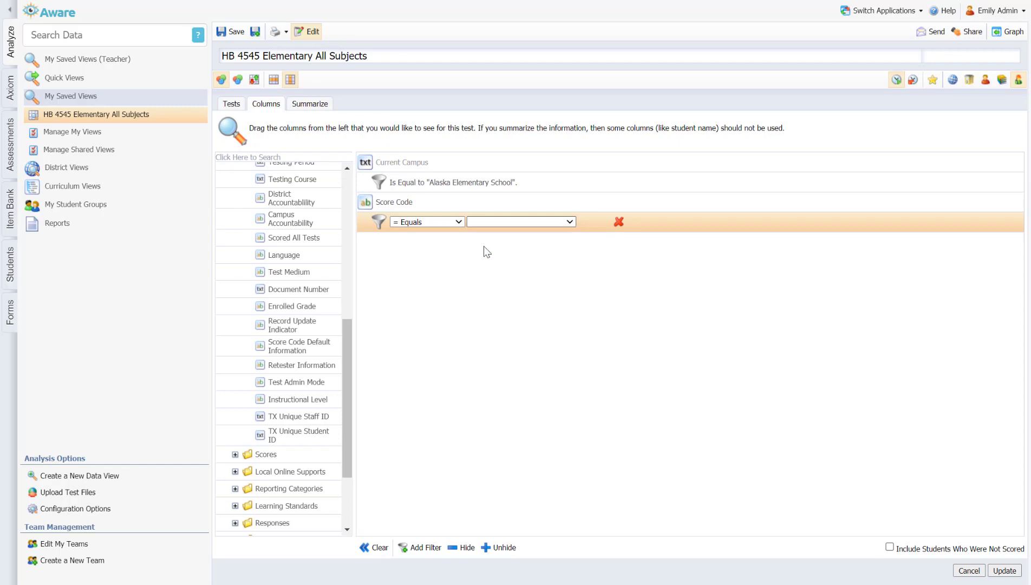
pyautogui.click(462, 205)
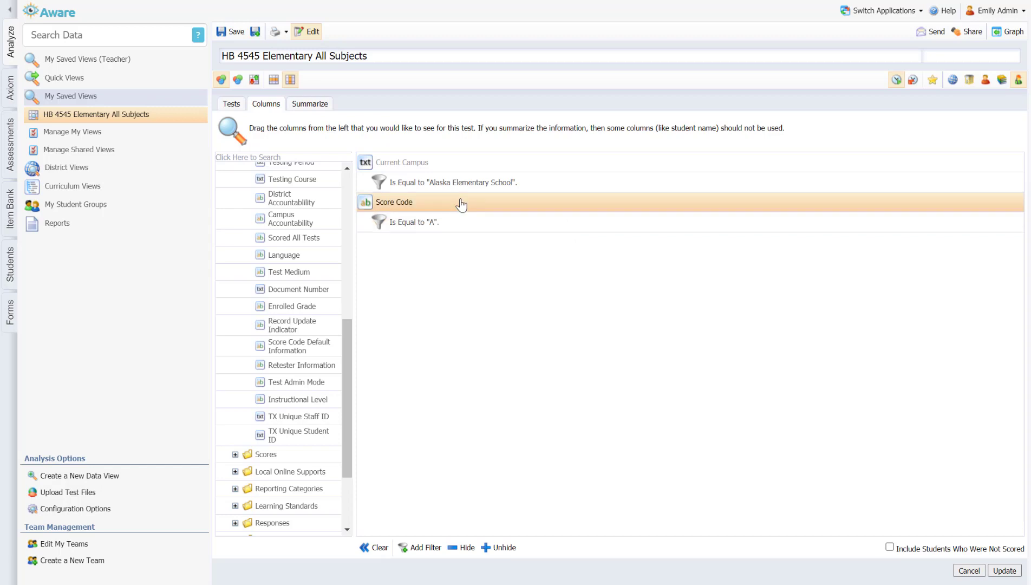
# Add a second Score Code filter equal to Other (O).
pyautogui.click(423, 547)
pyautogui.click(539, 241)
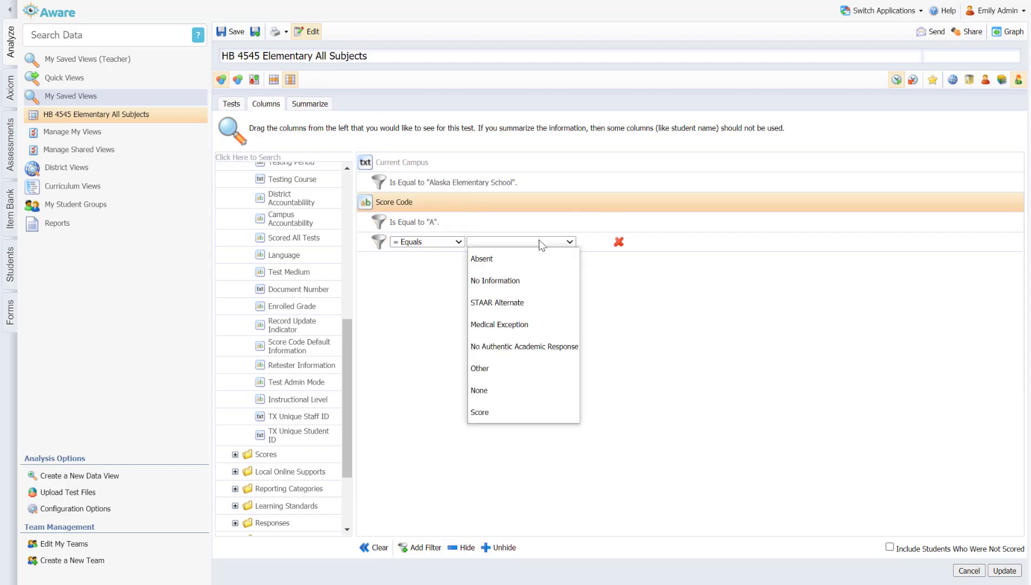
pyautogui.click(529, 379)
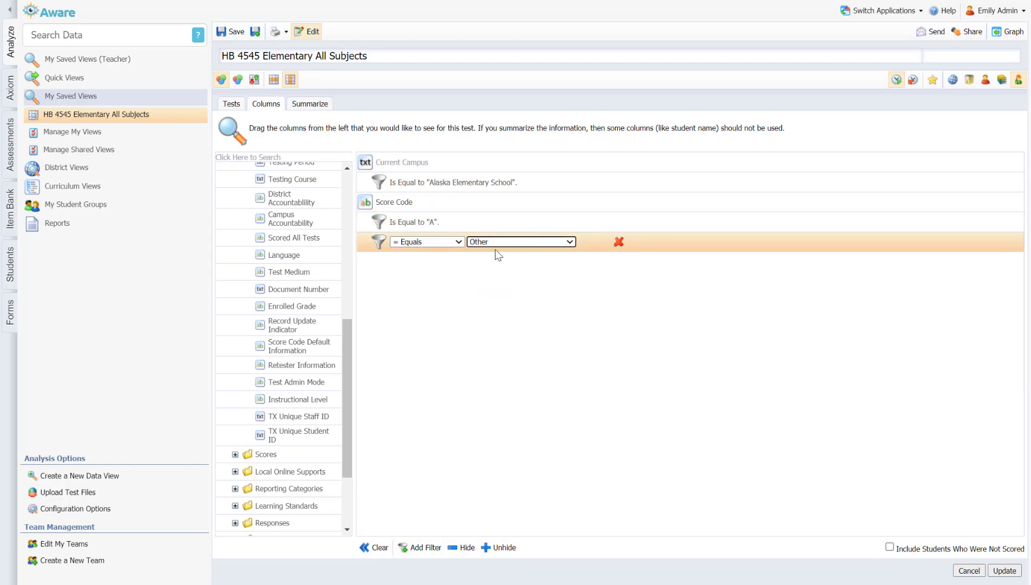
pyautogui.click(466, 206)
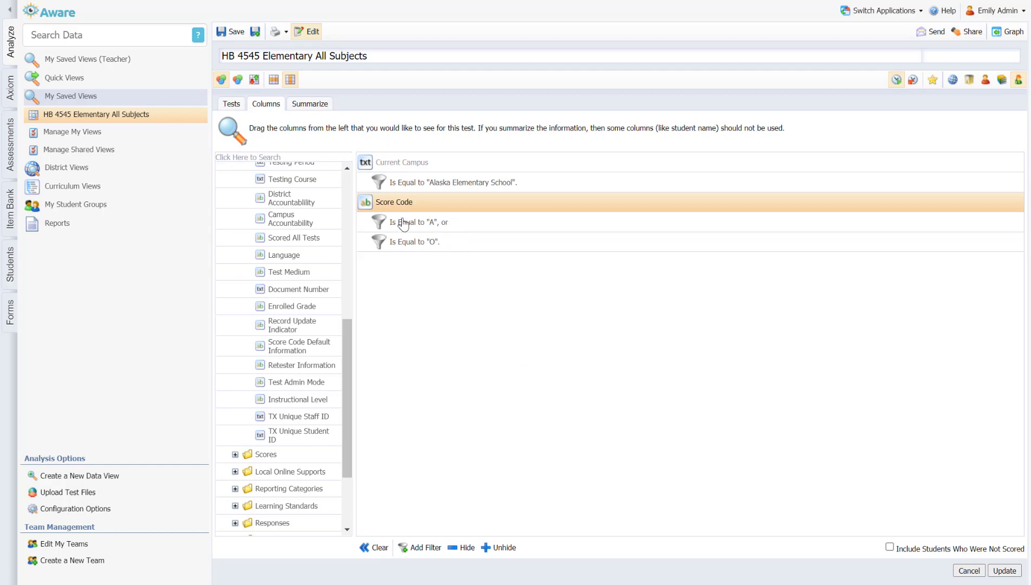
# Change the Absent filter's connector from OR to AND.
pyautogui.click(476, 228)
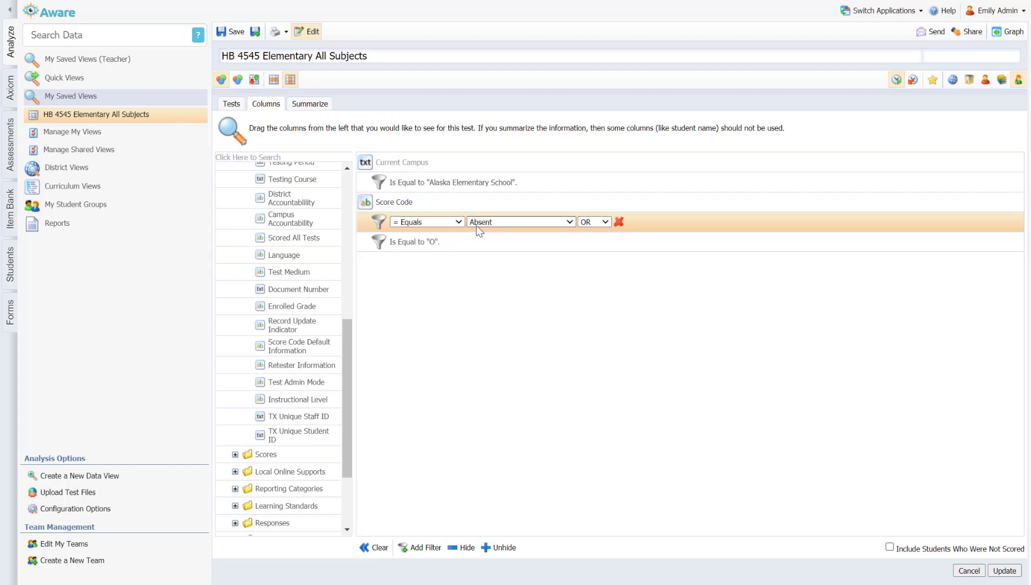
pyautogui.click(594, 222)
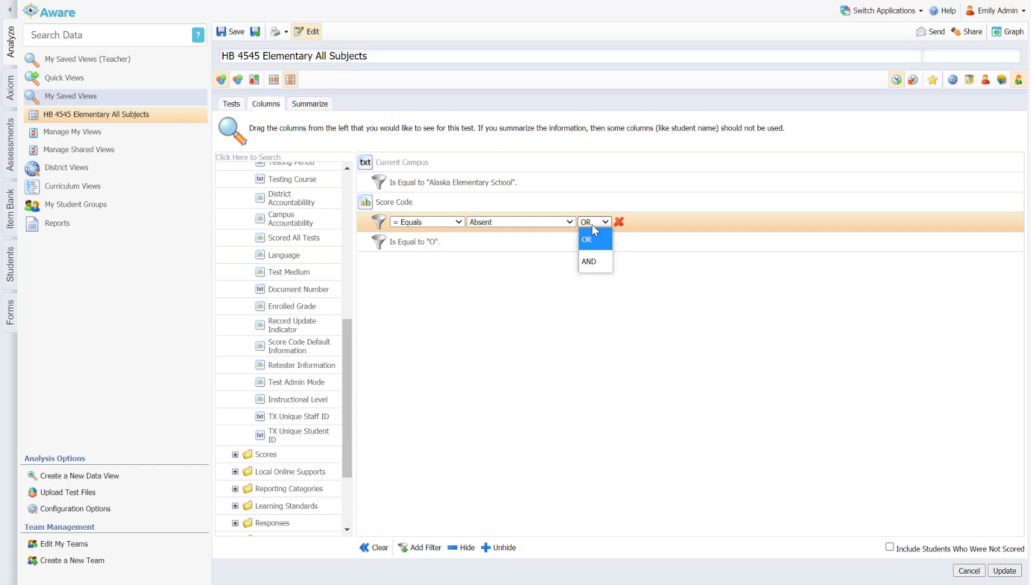
pyautogui.click(600, 261)
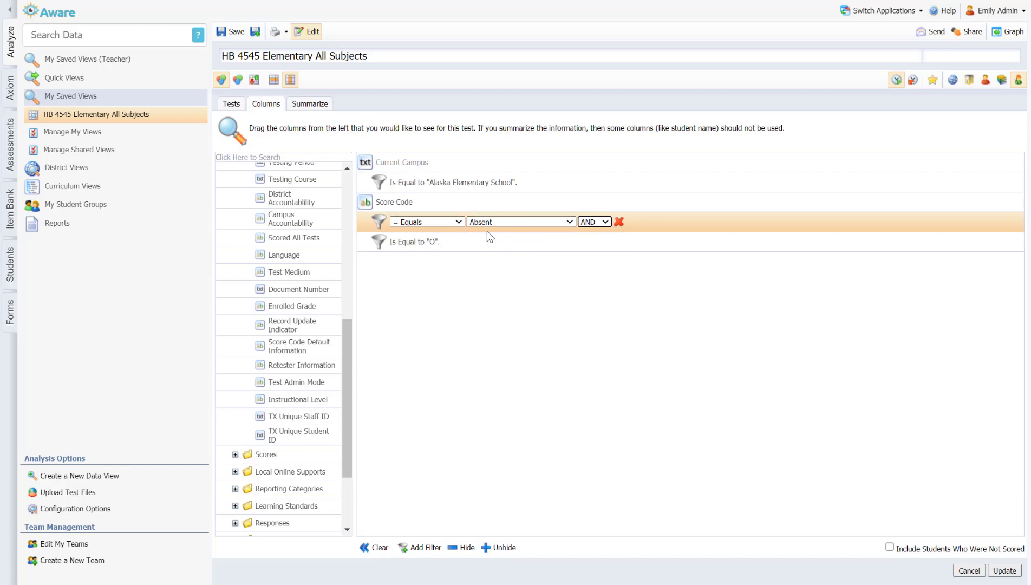
pyautogui.click(459, 245)
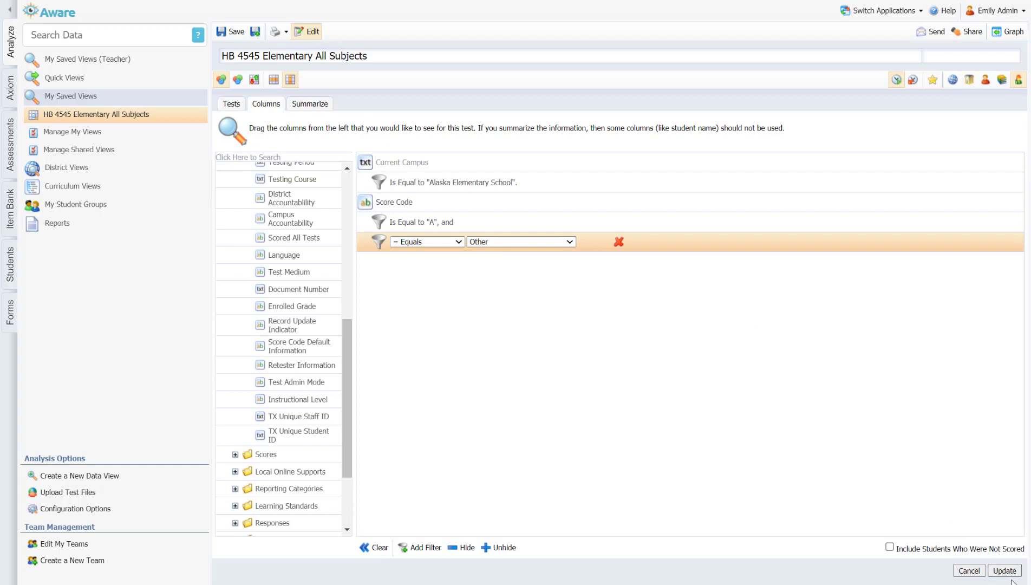
# Delete the Other and Absent Score Code filters, confirming each removal.
pyautogui.click(621, 244)
pyautogui.click(596, 42)
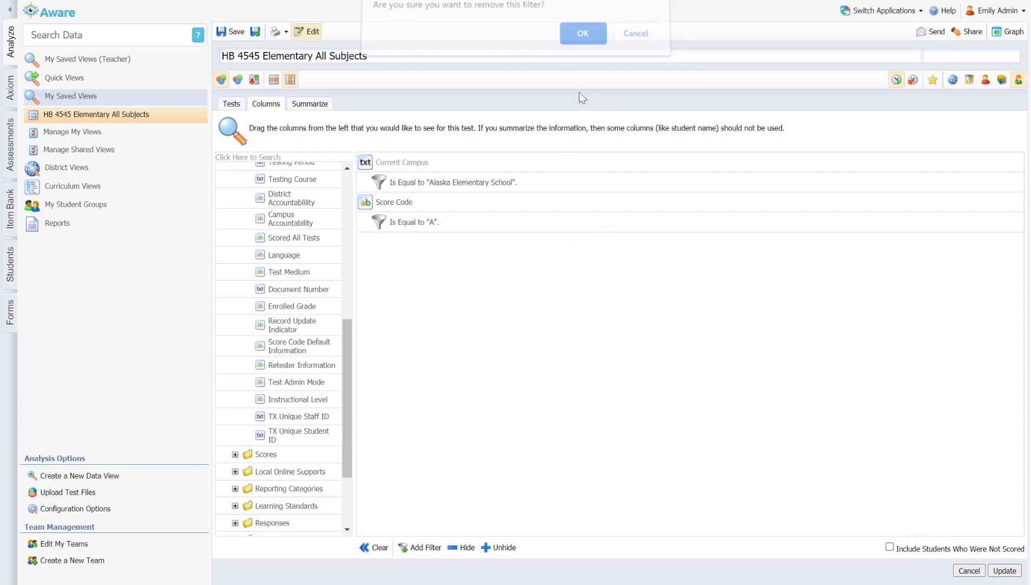
pyautogui.click(528, 226)
pyautogui.click(618, 222)
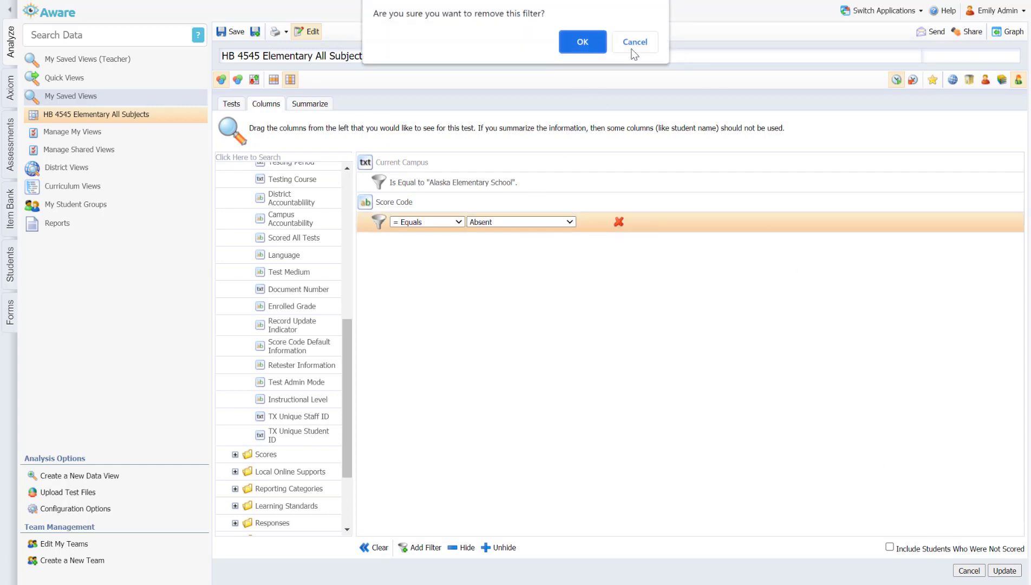
pyautogui.click(583, 43)
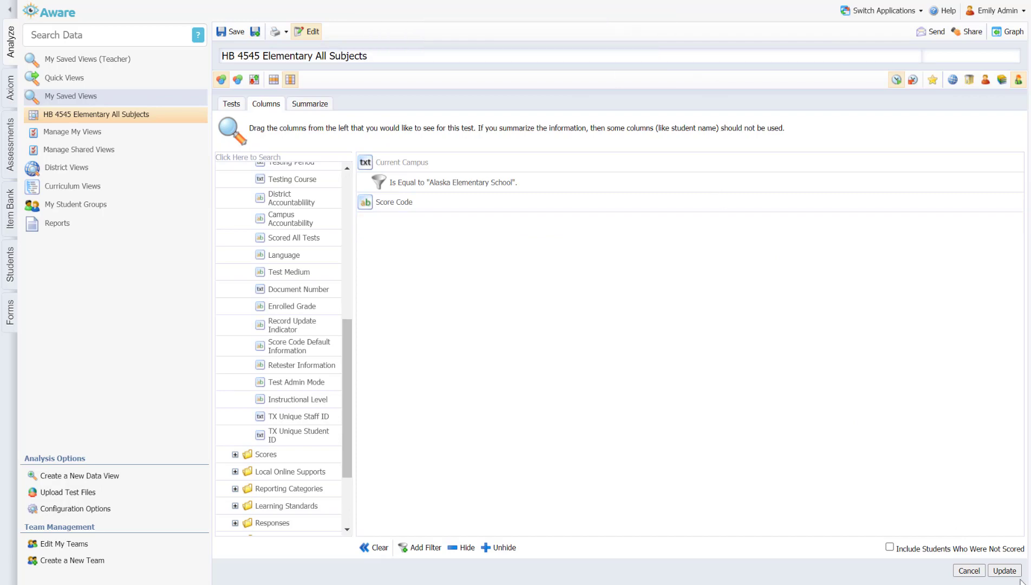